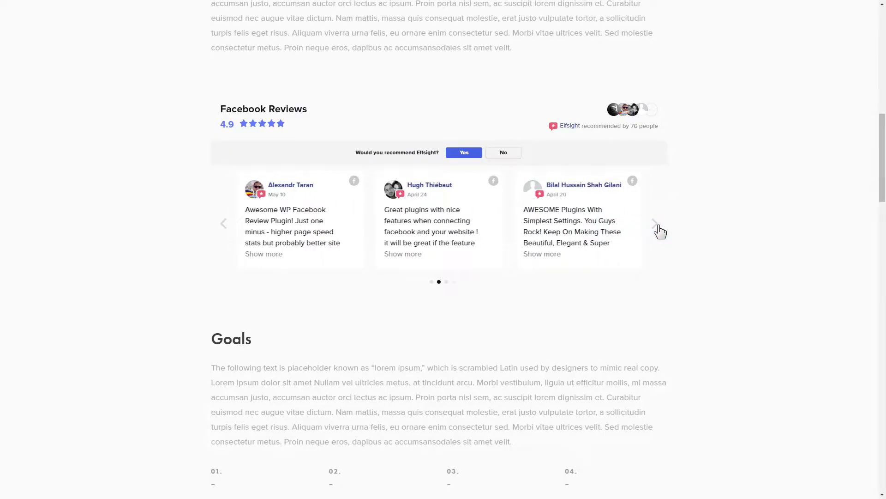
click(658, 225)
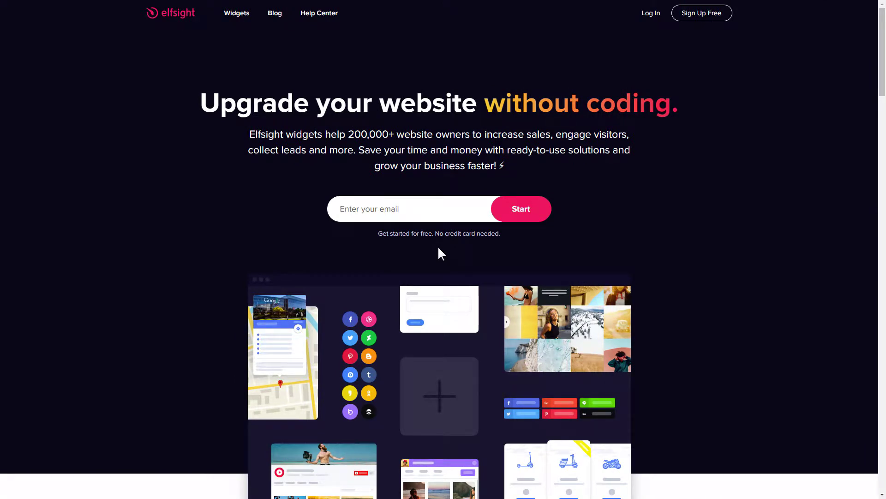
mouse_move(237, 12)
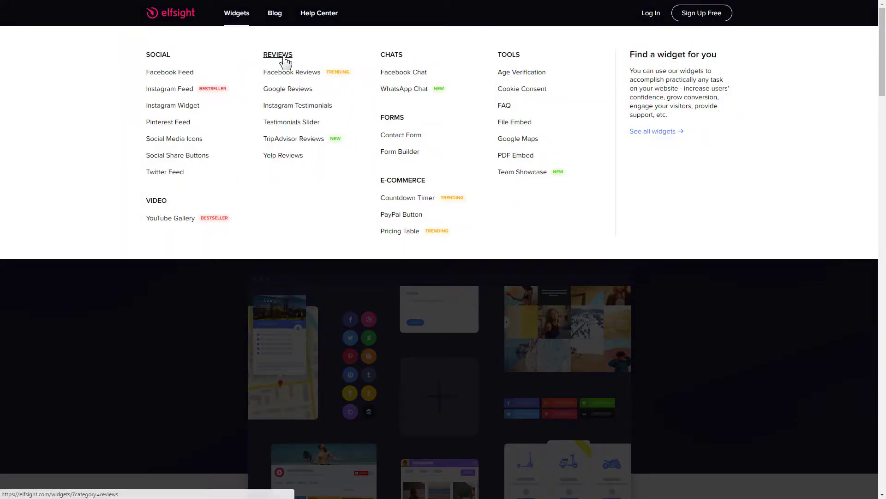
Create a new Facebook Reviews widget from the Carousel template and enter its editor.
click(291, 72)
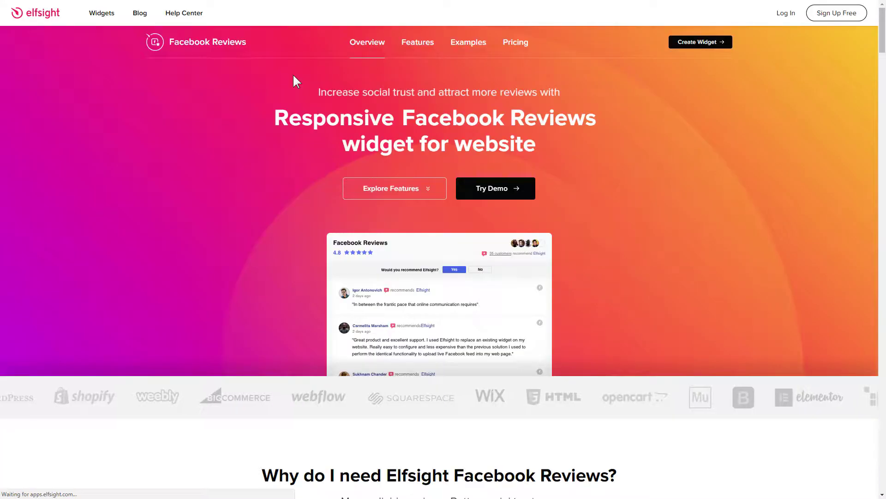
click(697, 43)
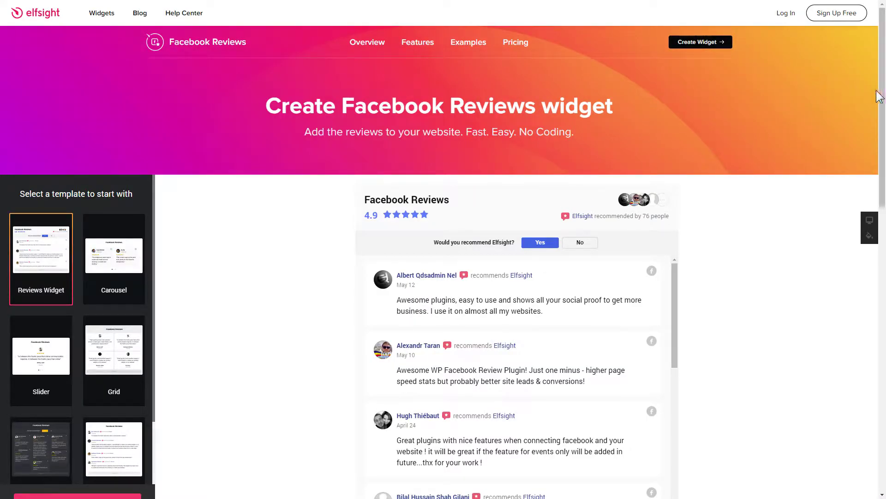
scroll(786, 70, down, 2)
scroll(786, 208, down, 2)
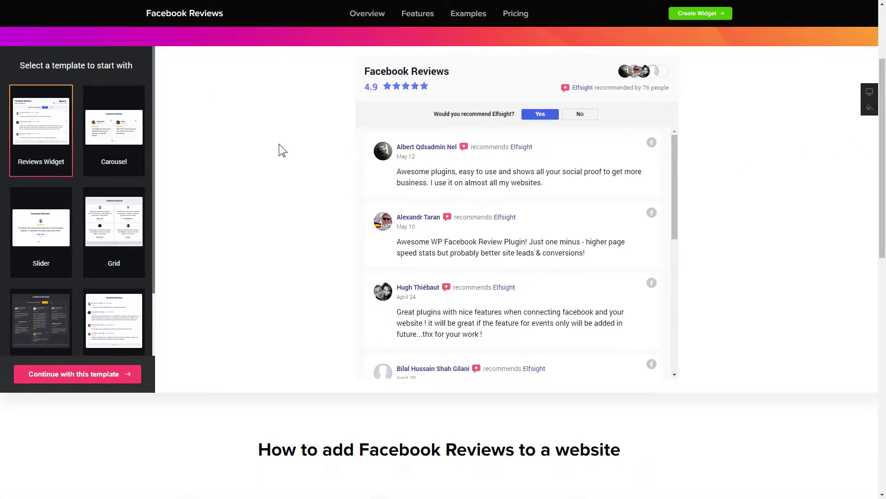
click(118, 147)
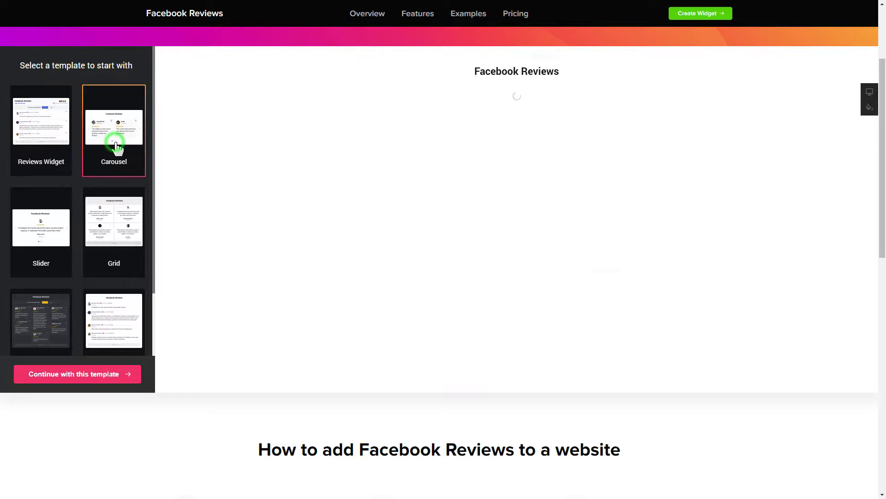
click(70, 374)
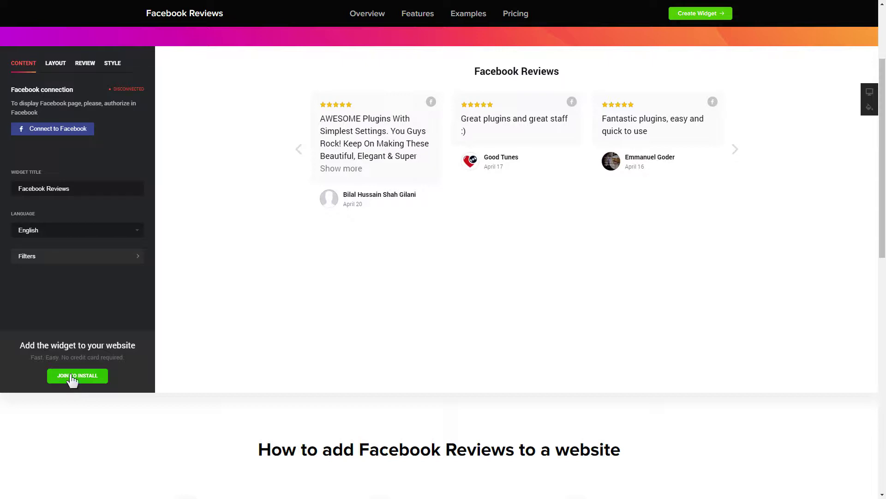
Connect the widget to the Elfsight Facebook page and grant the requested permissions.
click(56, 131)
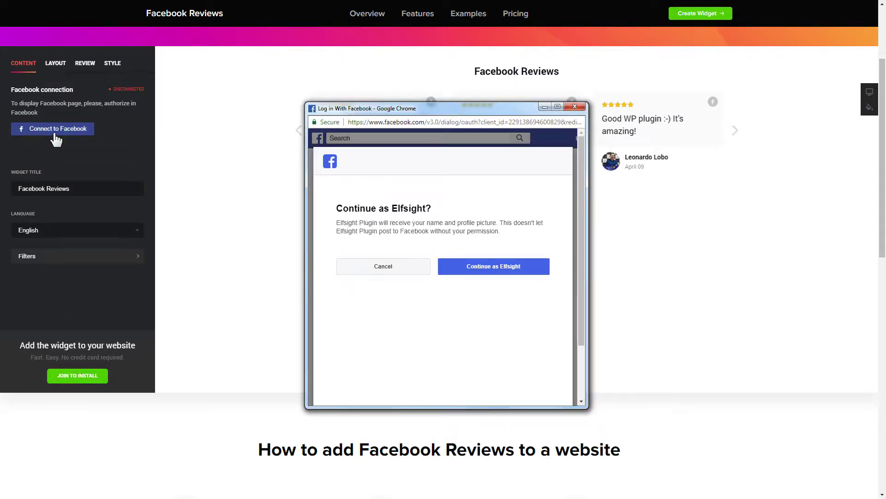
click(494, 266)
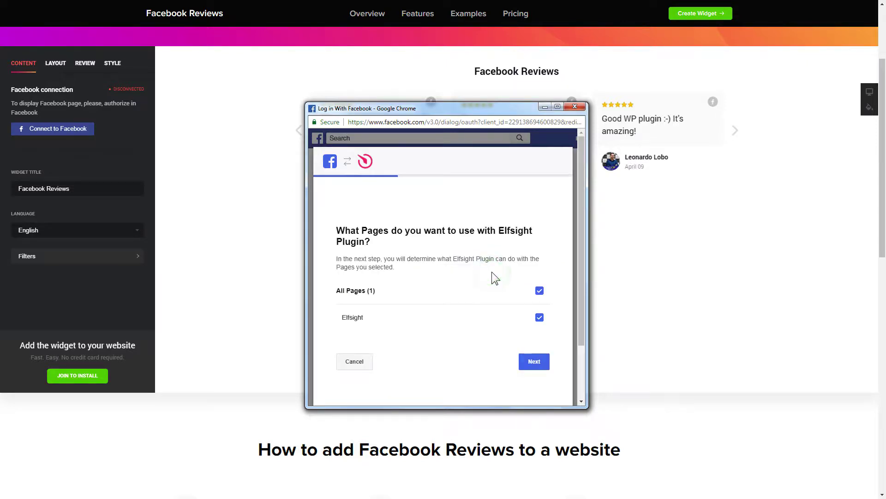
click(534, 361)
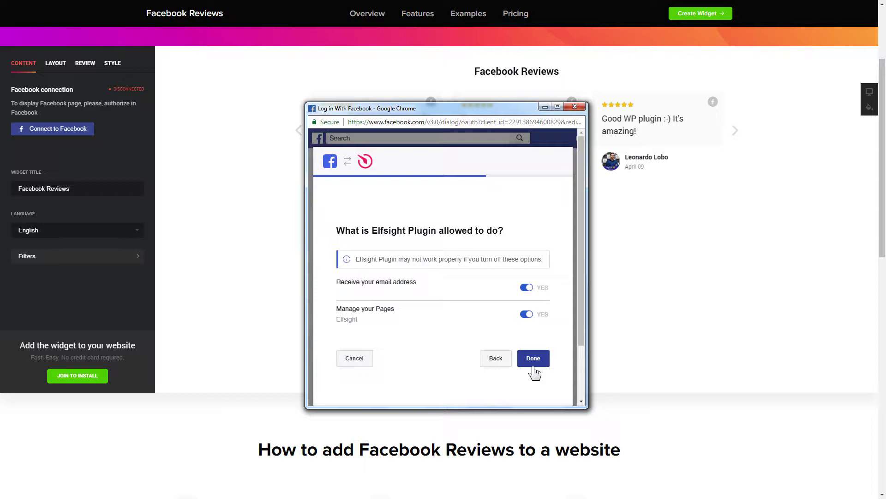
click(533, 357)
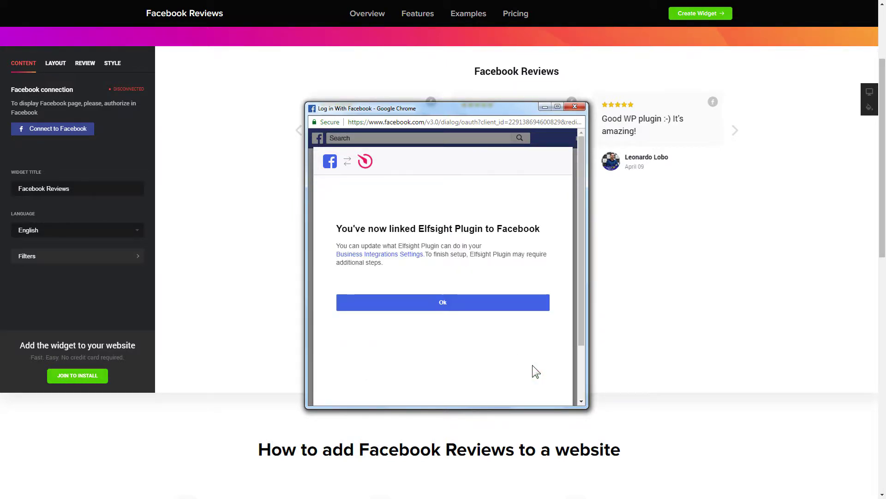
click(443, 302)
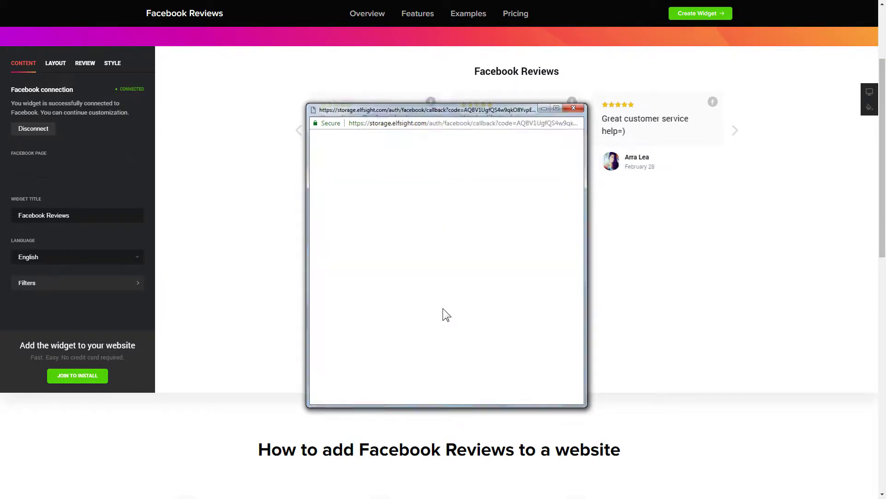
Browse the editor's Layout, Review and Style settings tabs.
click(55, 64)
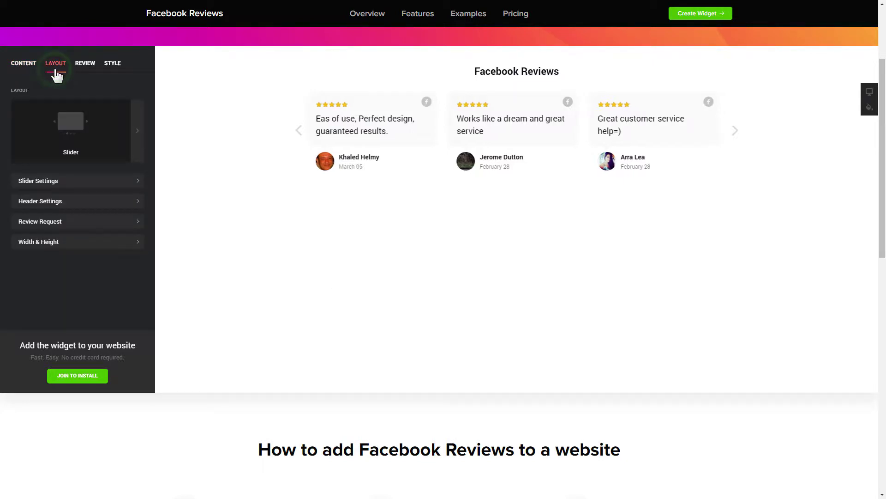
click(85, 65)
click(112, 64)
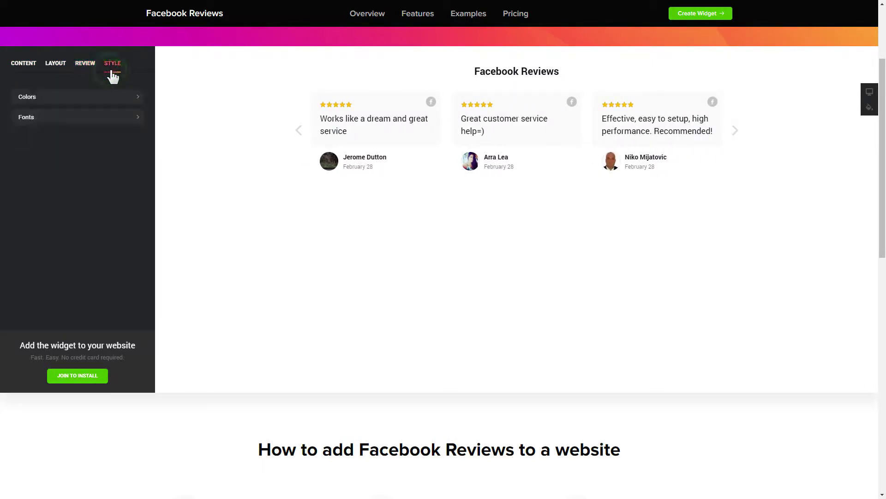
Sign up for an Elfsight account with email and password, then save the widget.
click(76, 375)
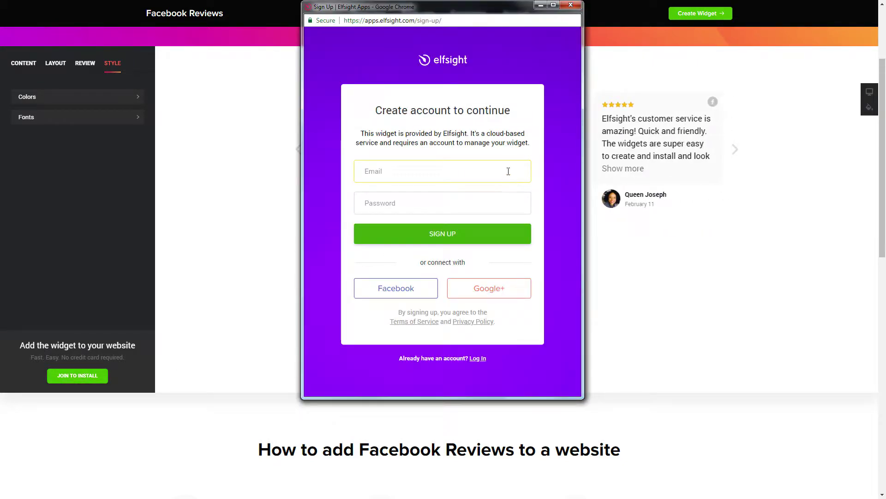
click(509, 171)
text(example@elfsight.com)
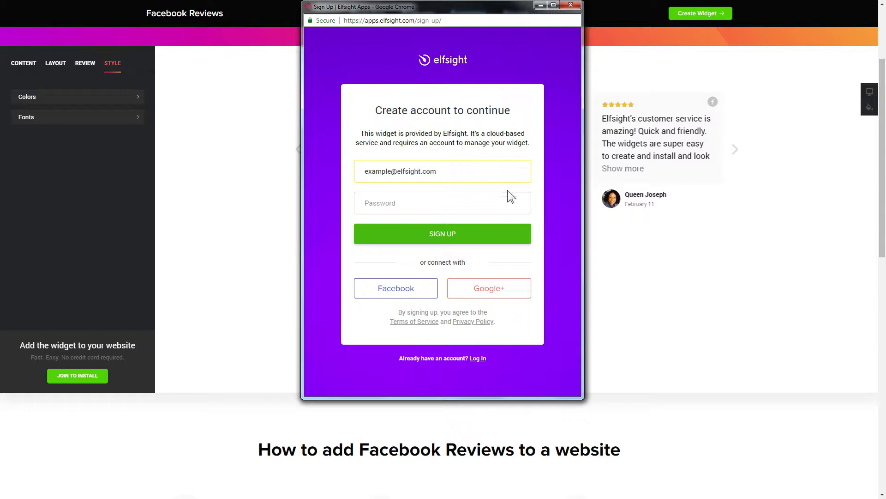
click(509, 203)
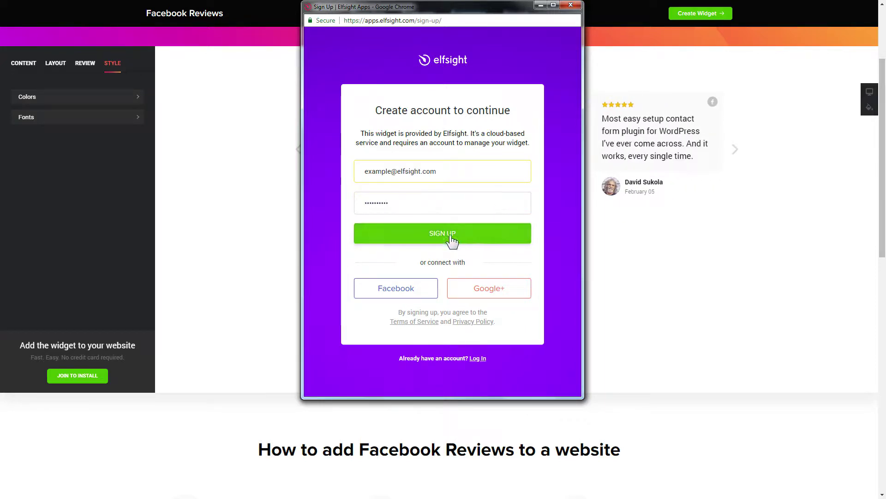
click(443, 233)
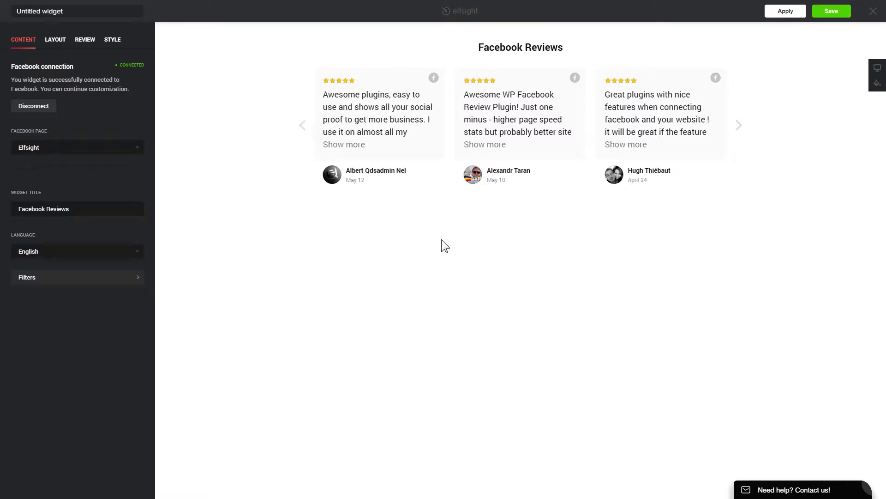
click(831, 12)
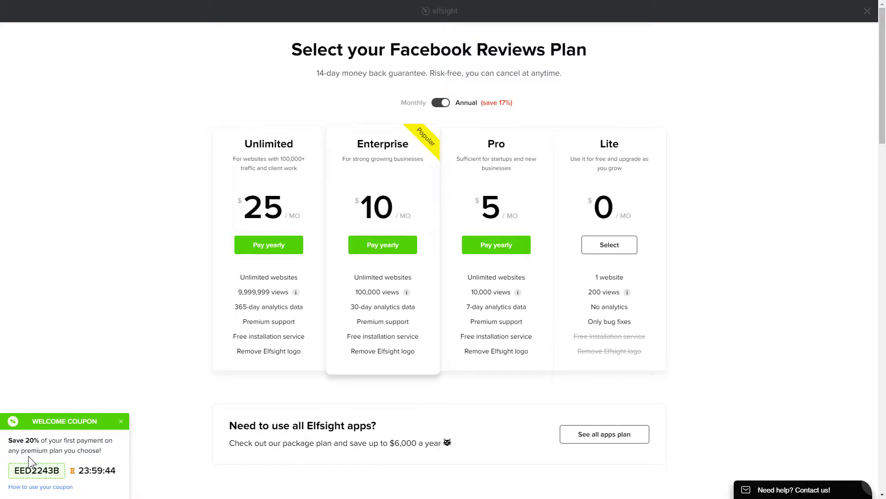
Select the free Lite plan and copy the widget's embed code.
click(610, 245)
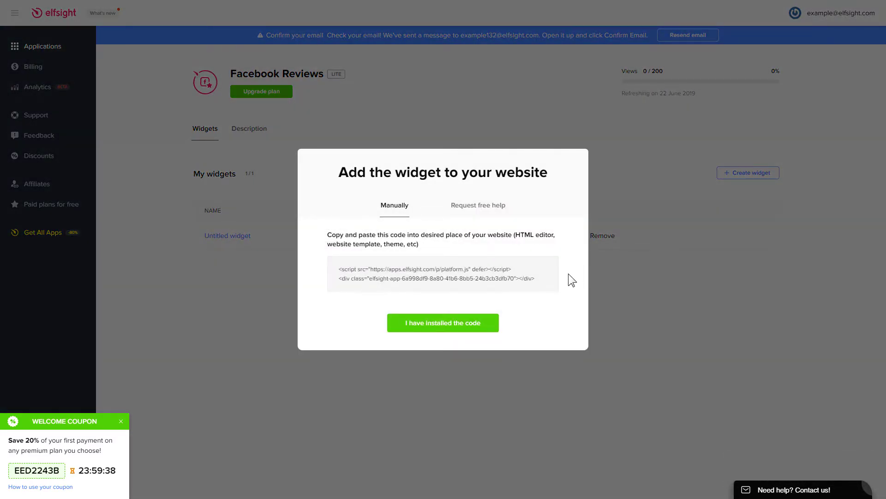
click(548, 286)
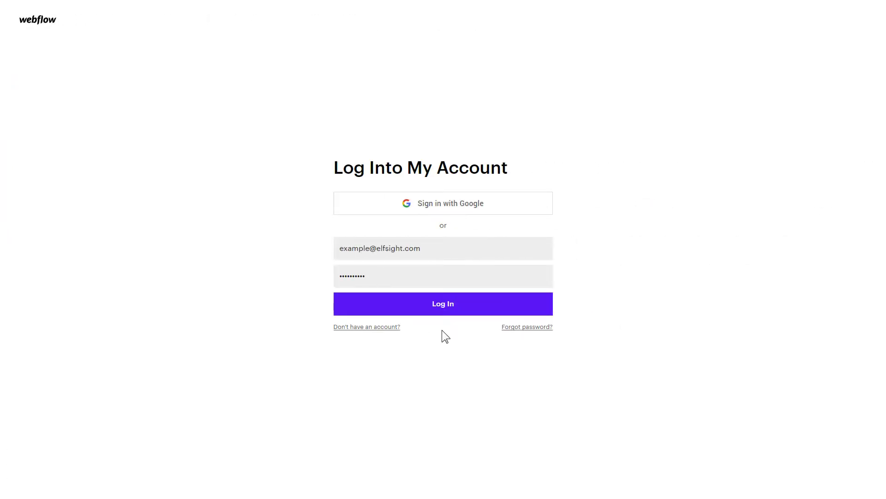
Log into Webflow, open Elfsight Test in the Designer, and drop an Embed below Mission.
click(443, 313)
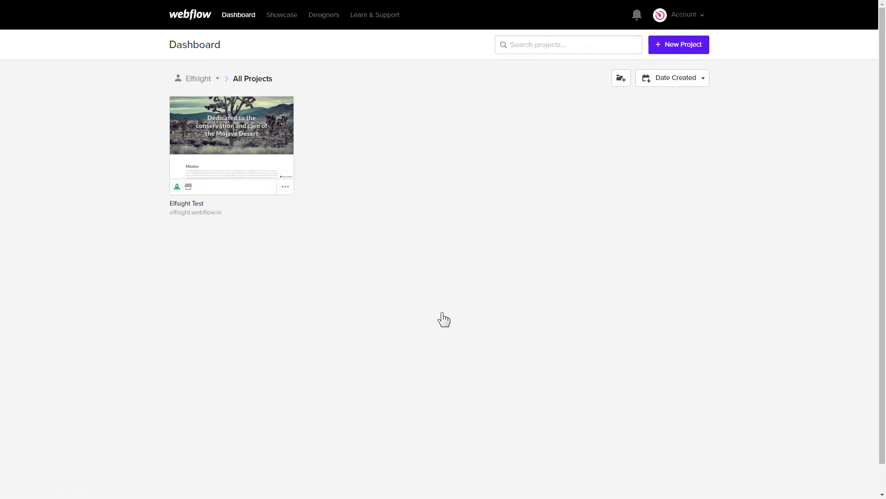
mouse_move(232, 135)
click(239, 149)
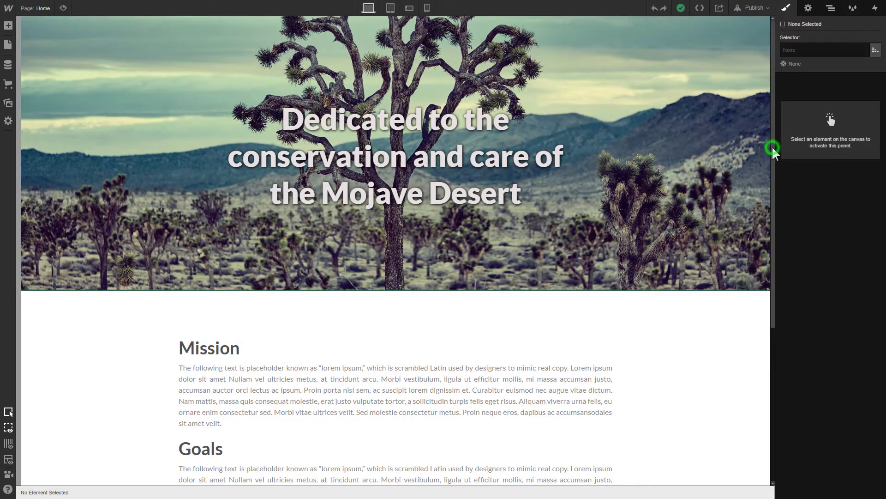
drag(772, 146, 769, 259)
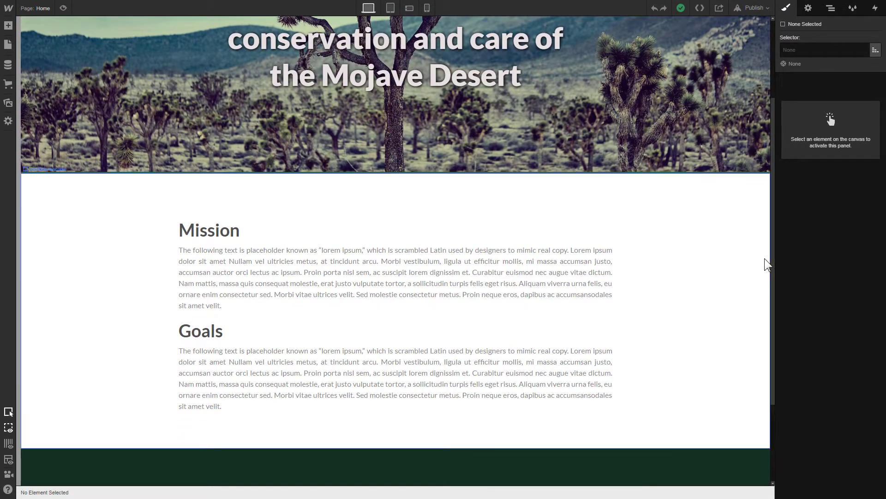
click(9, 25)
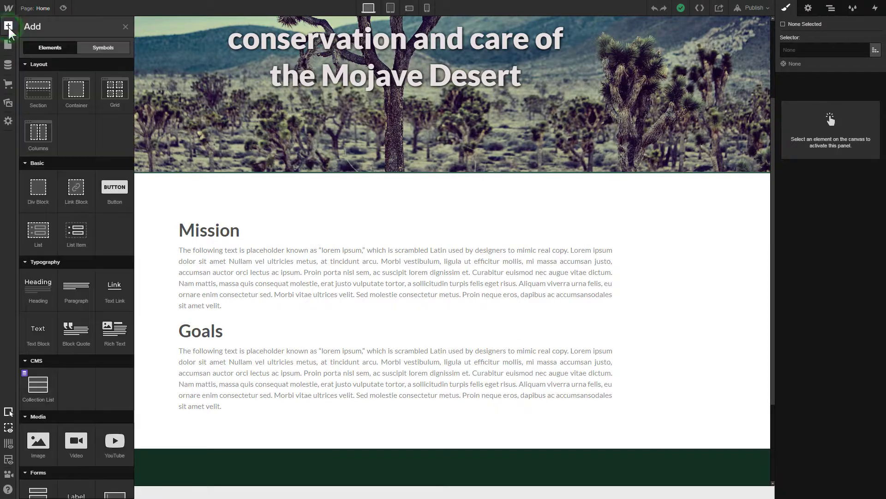
drag(130, 138, 131, 304)
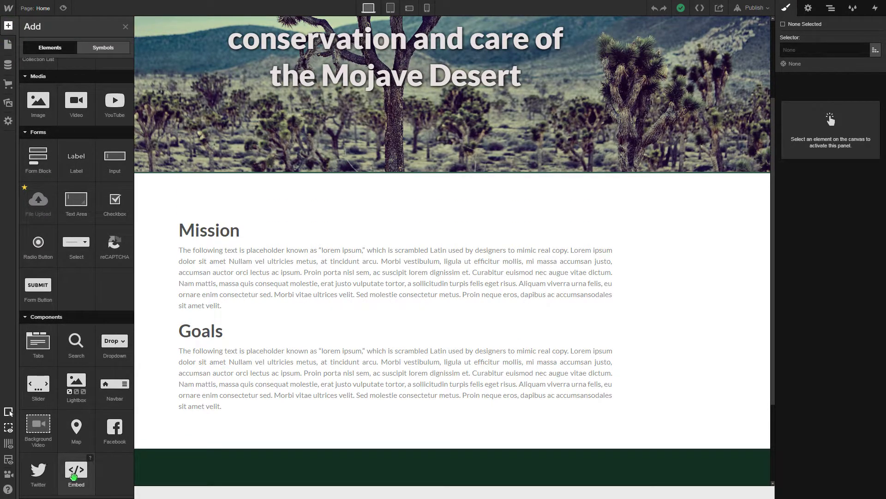
drag(75, 473, 331, 302)
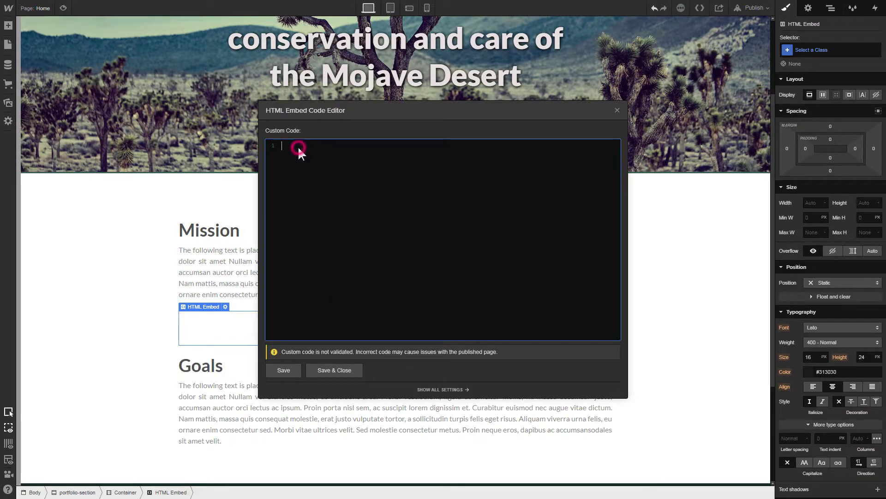
Paste the copied Elfsight code into the HTML Embed editor and save it.
right_click(298, 148)
click(332, 201)
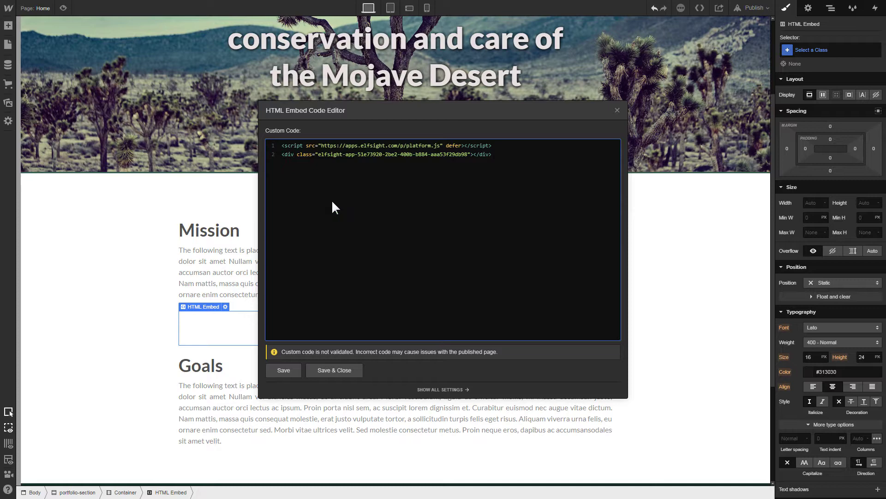
click(332, 373)
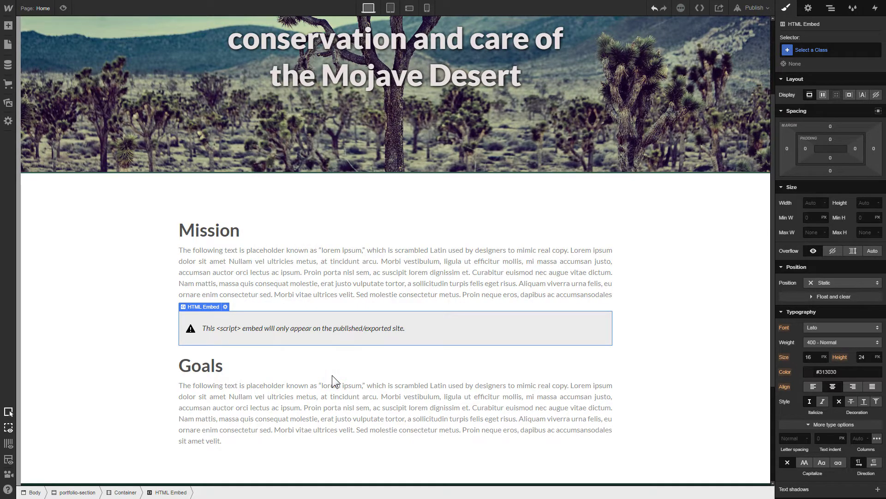
Set the embed's top and bottom margins to 20 px.
click(831, 126)
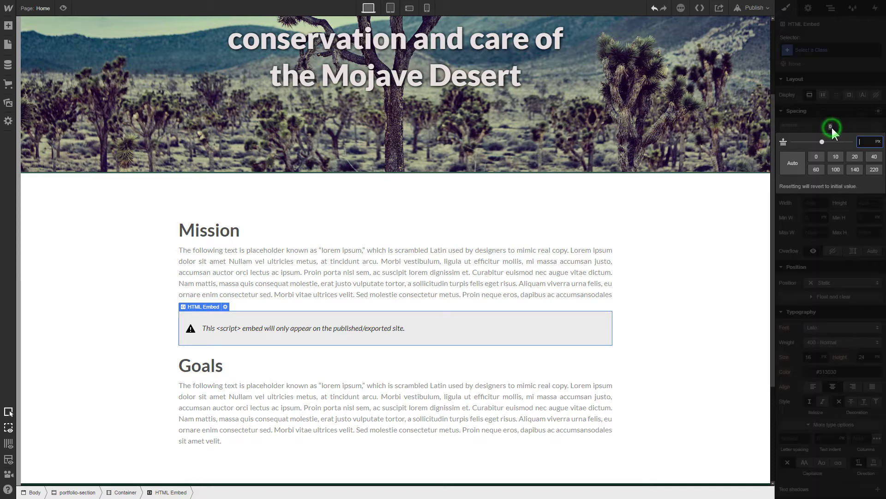
click(853, 156)
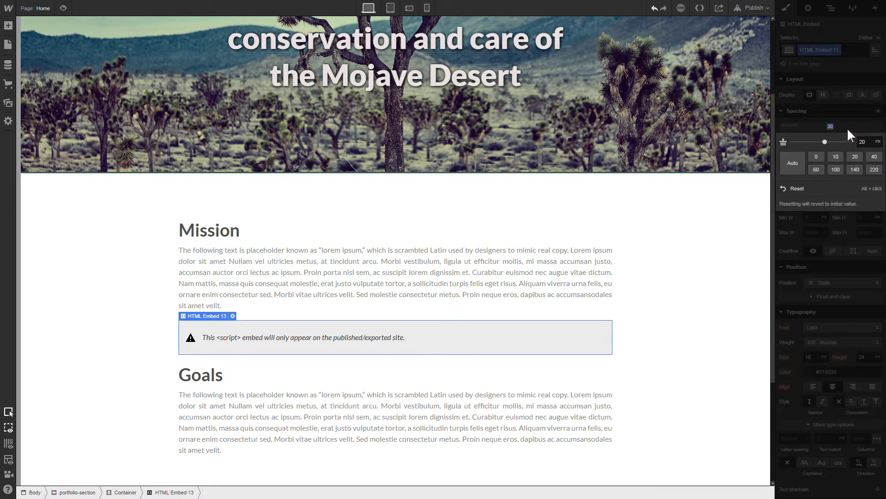
click(830, 169)
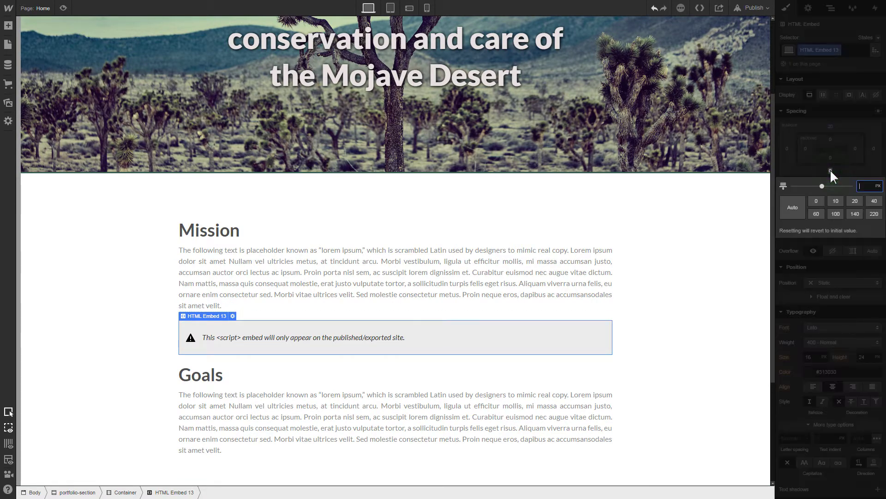
click(854, 201)
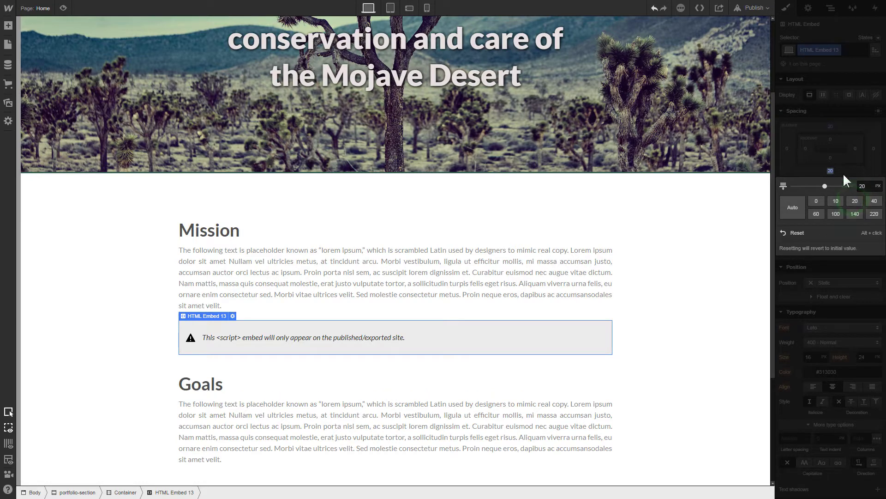
click(840, 147)
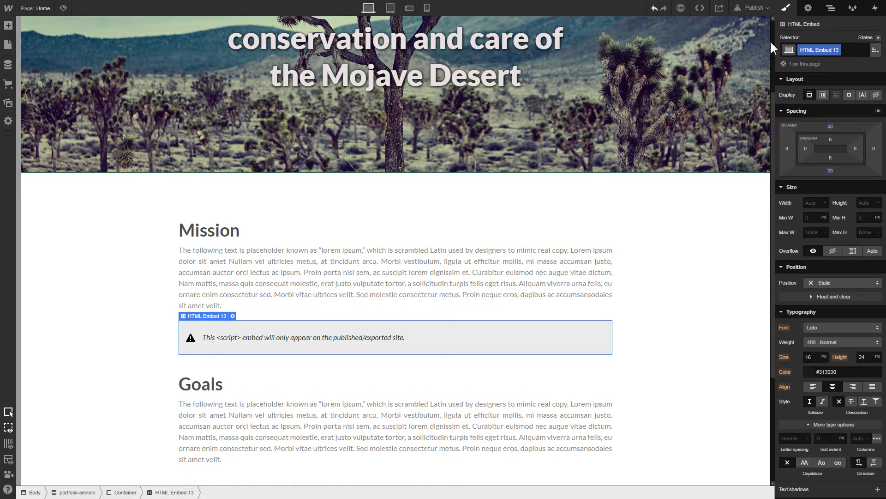
Publish to elfsight.webflow.io and step the live reviews carousel forward two cards.
click(755, 8)
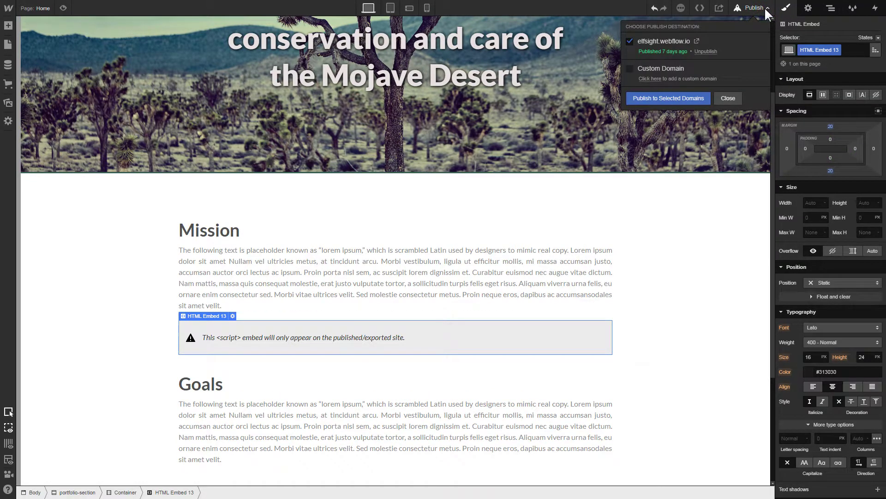
click(667, 98)
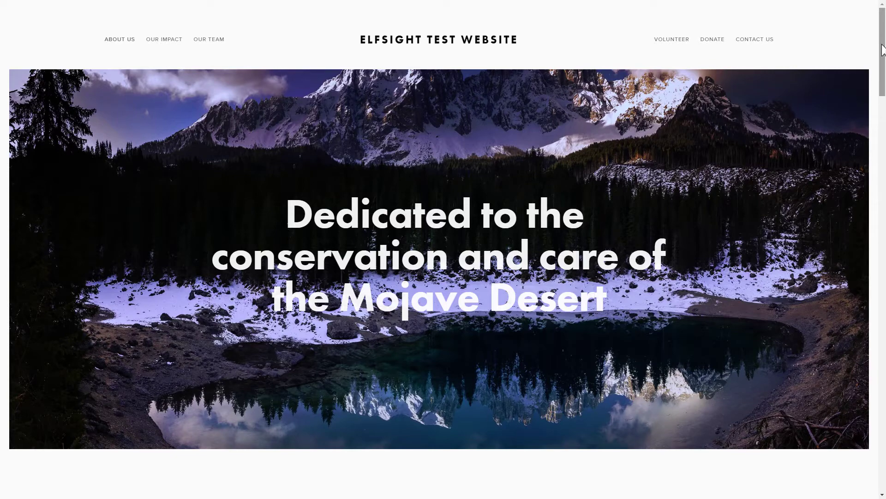
drag(883, 52, 883, 156)
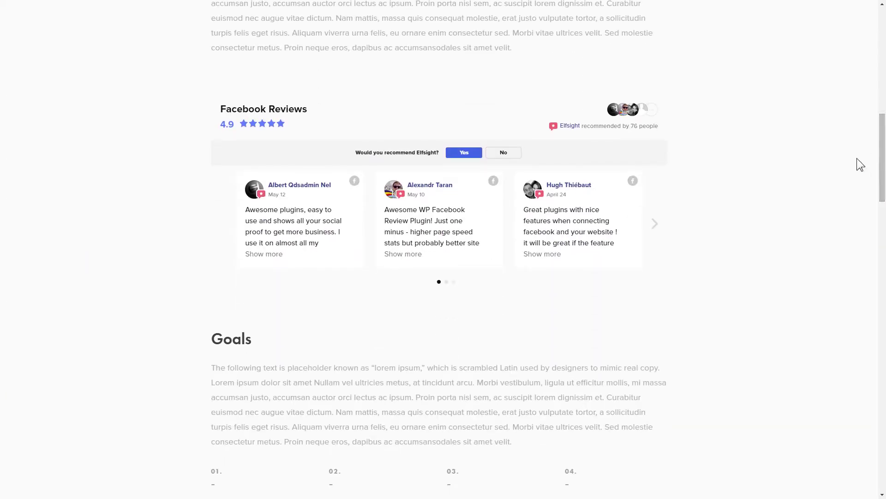
click(657, 223)
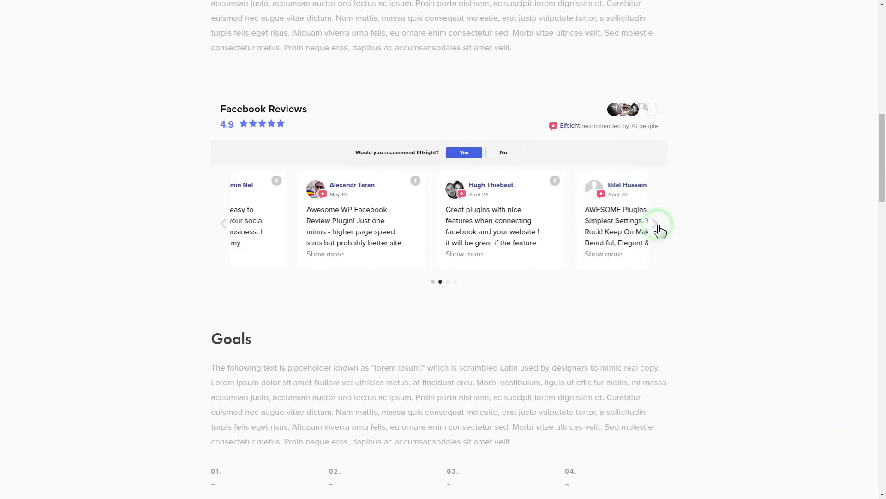
click(658, 226)
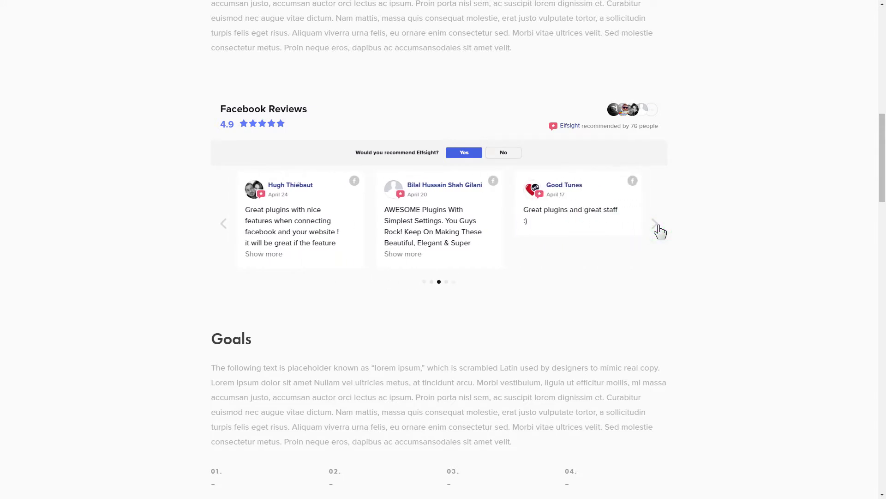